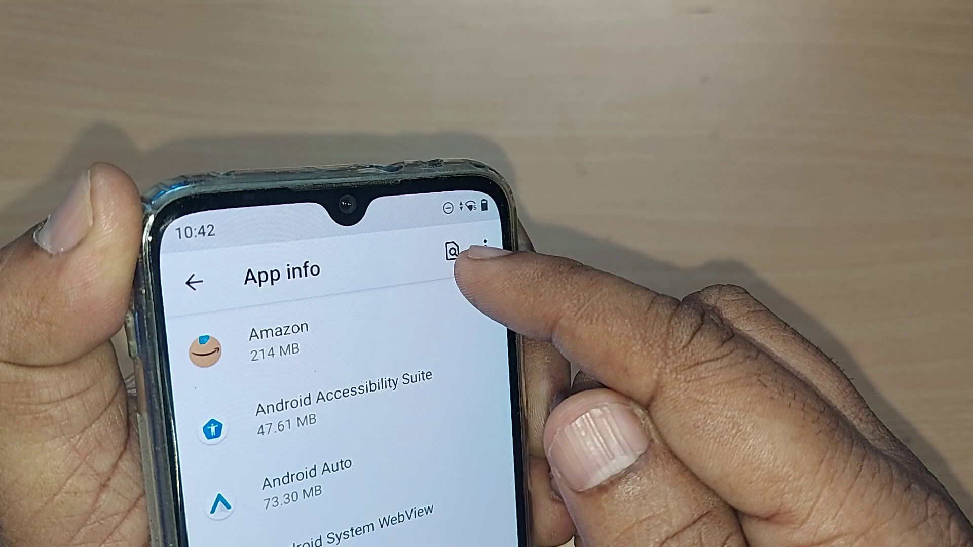
{"action": "scroll", "coordinate": [342, 419], "scroll_direction": "down", "scroll_amount": 10}
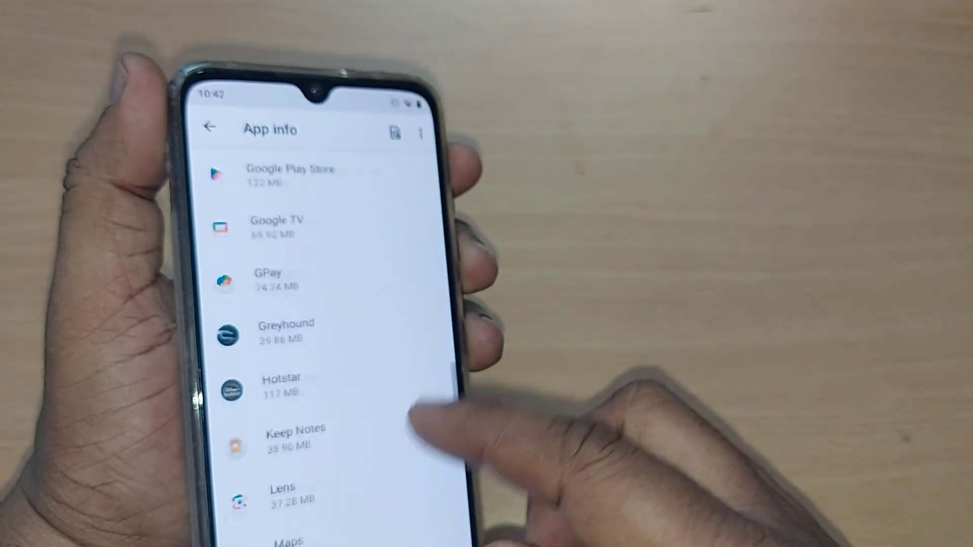
{"action": "scroll", "coordinate": [342, 418], "scroll_direction": "down", "scroll_amount": 10}
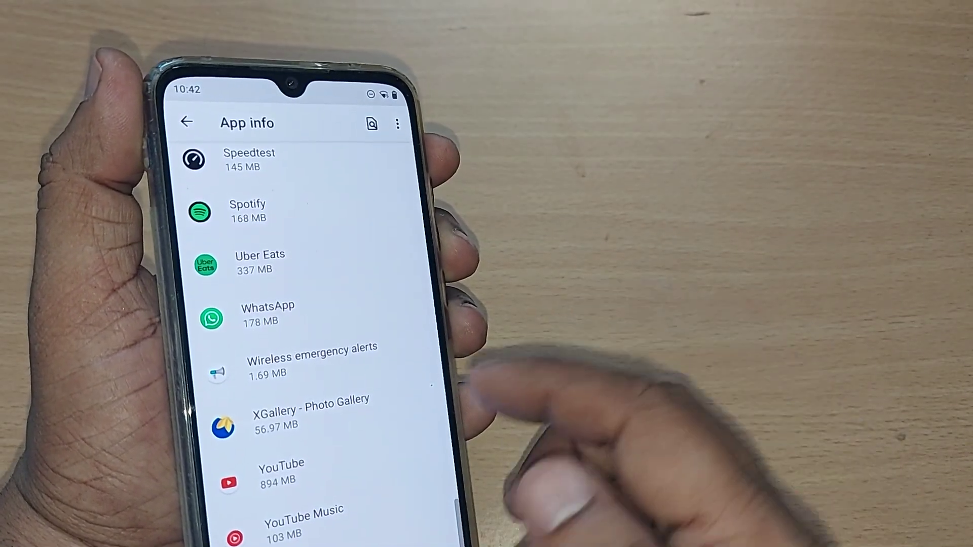
{"action": "scroll", "coordinate": [343, 418], "scroll_direction": "up", "scroll_amount": 5}
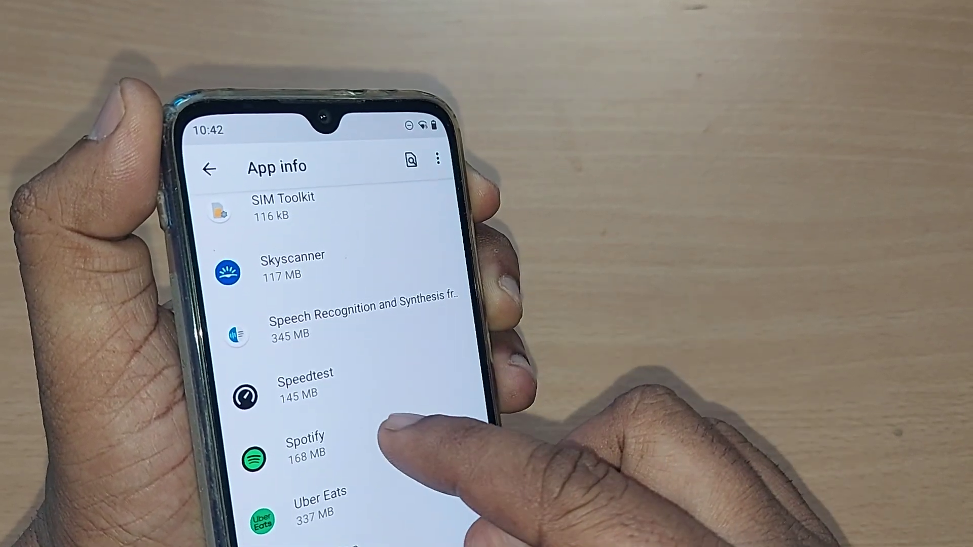
Open Spotify's App info page from the app list.
{"action": "left_click", "coordinate": [380, 445]}
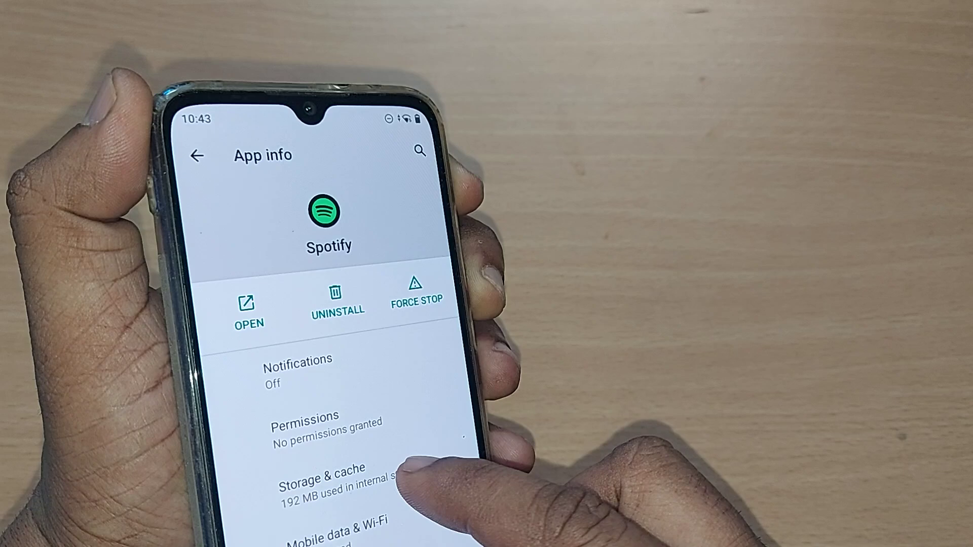
Clear Spotify's cache from its Storage & cache page, dropping cache to 0 B.
{"action": "left_click", "coordinate": [342, 474]}
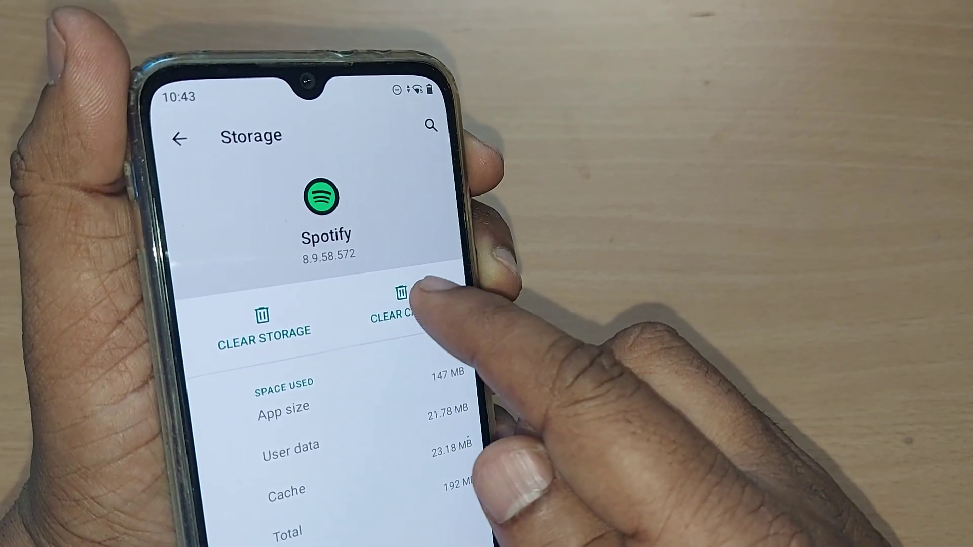
{"action": "left_click", "coordinate": [403, 325]}
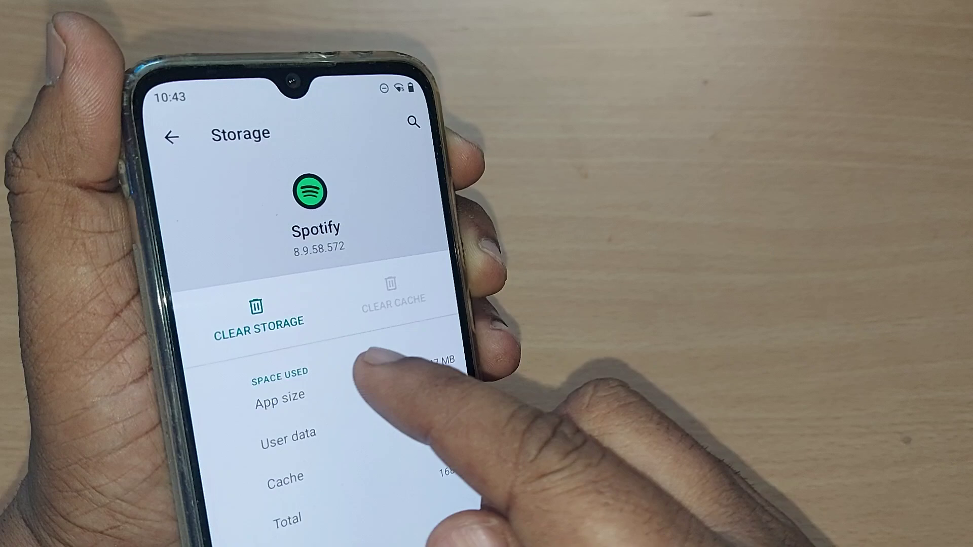
Clear Spotify's storage and confirm deleting its app data in the Delete app data? dialog.
{"action": "left_click", "coordinate": [259, 319]}
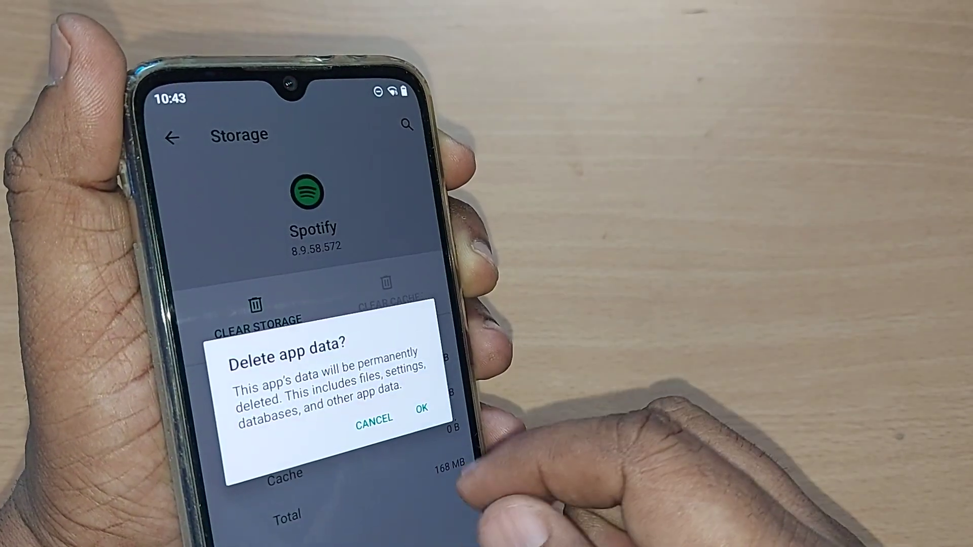
{"action": "left_click", "coordinate": [421, 408]}
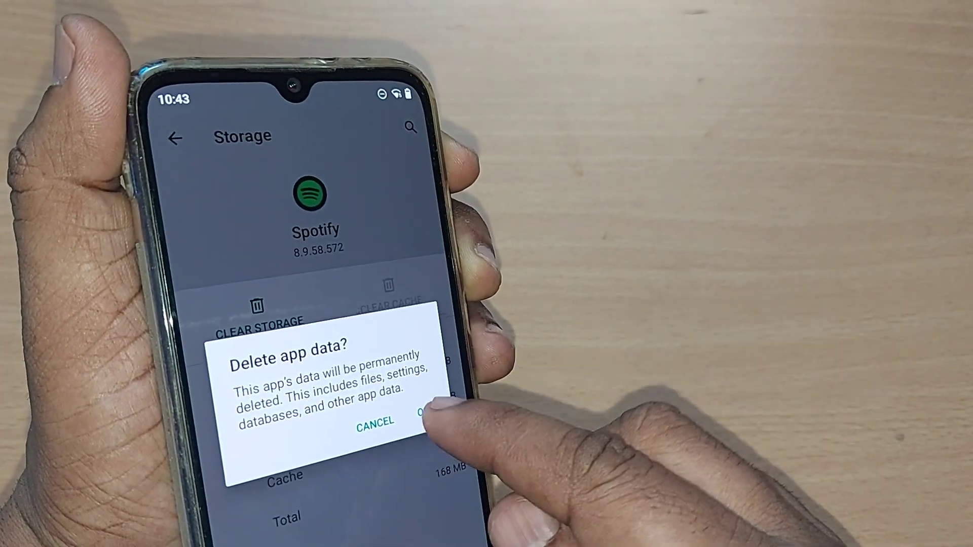